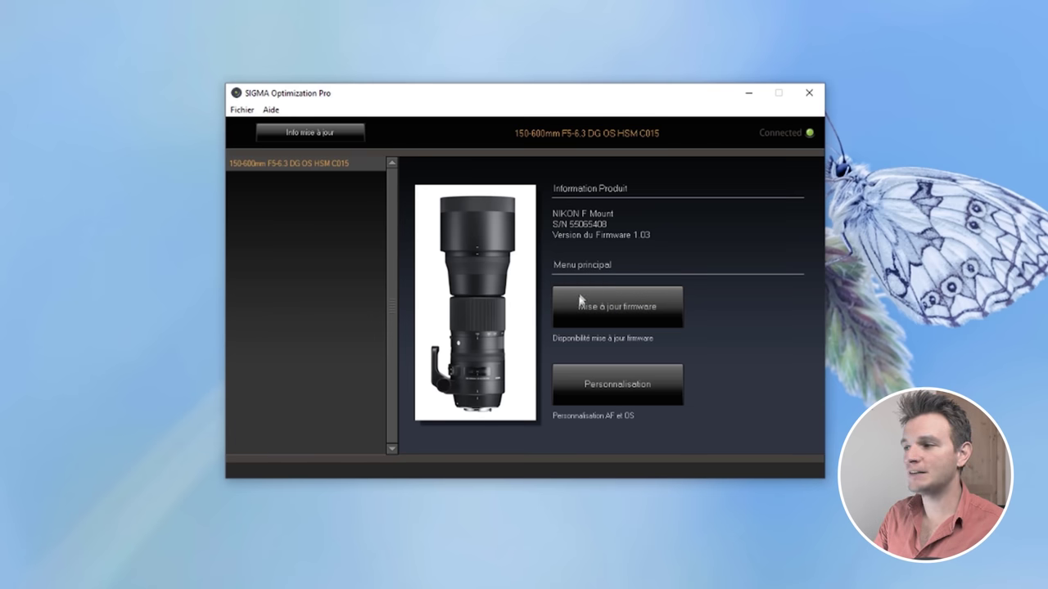
- Check whether a firmware update is available for the 150-600mm lens and dismiss the result
click(599, 317)
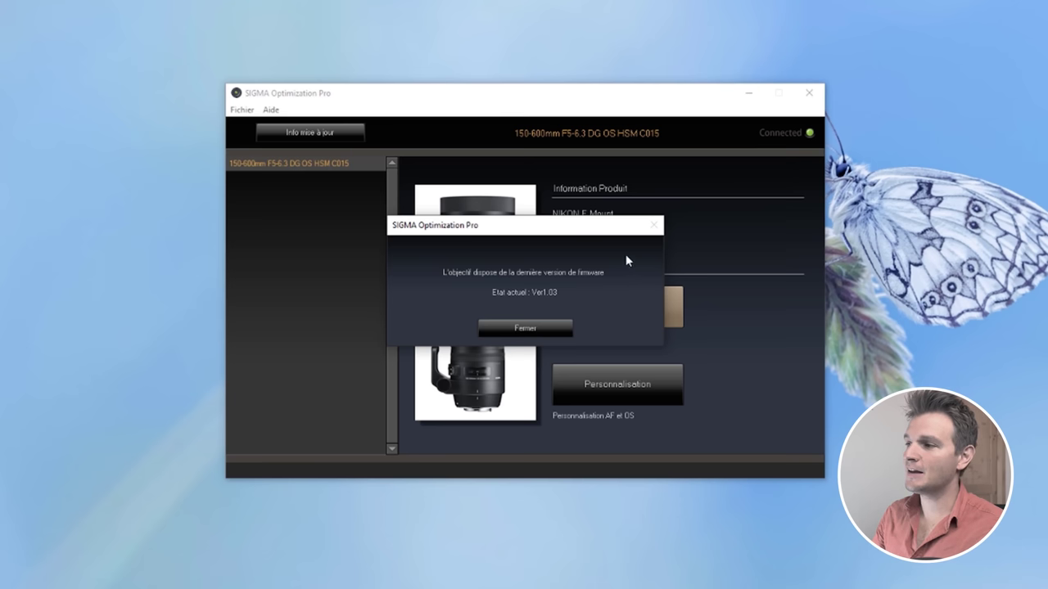
click(508, 323)
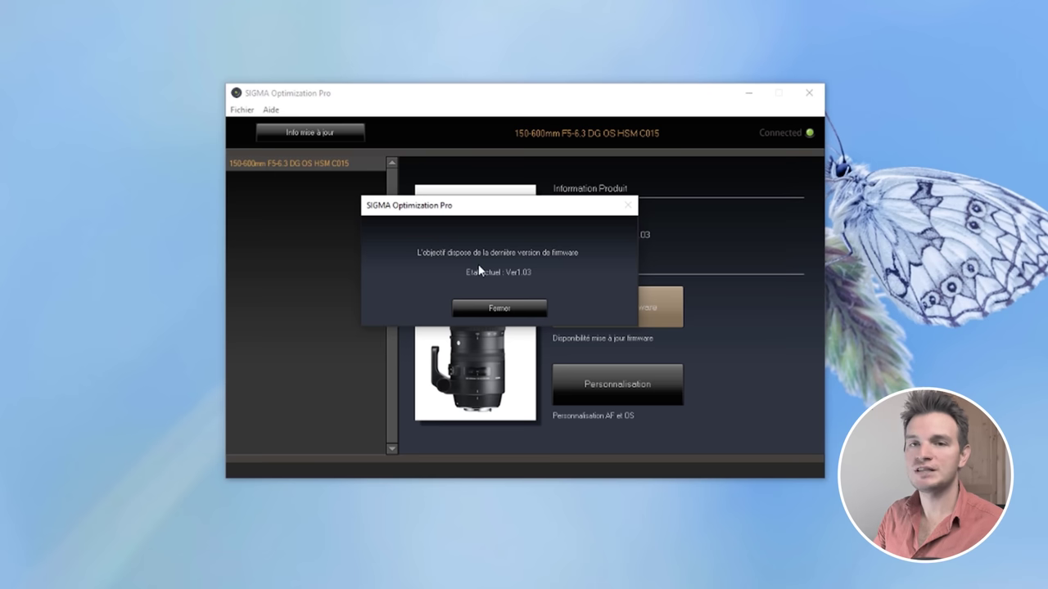
click(502, 312)
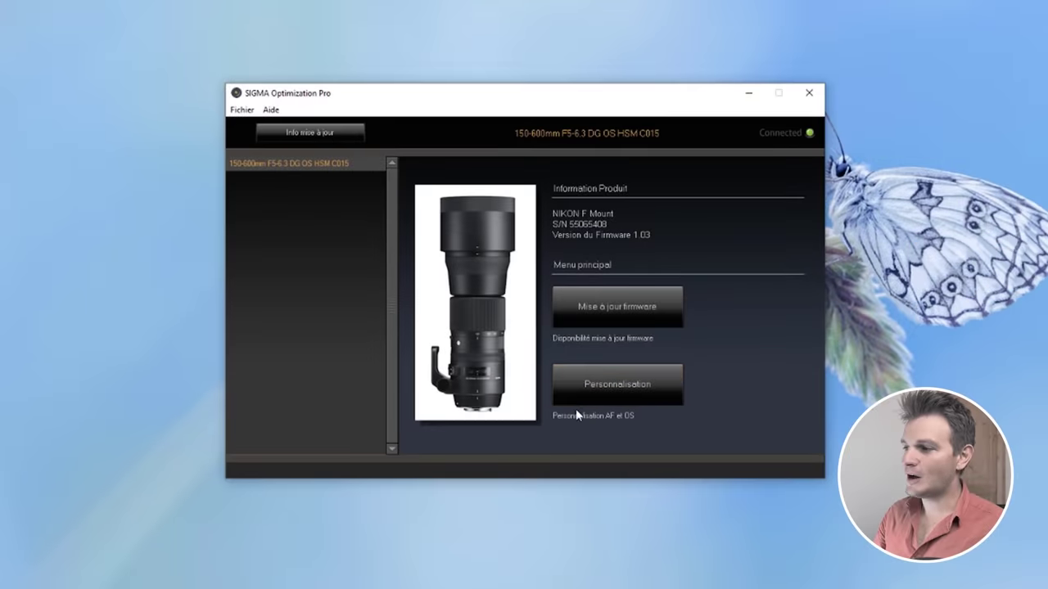
- Open the autofocus micro-adjustment settings in the lens customisation
click(616, 390)
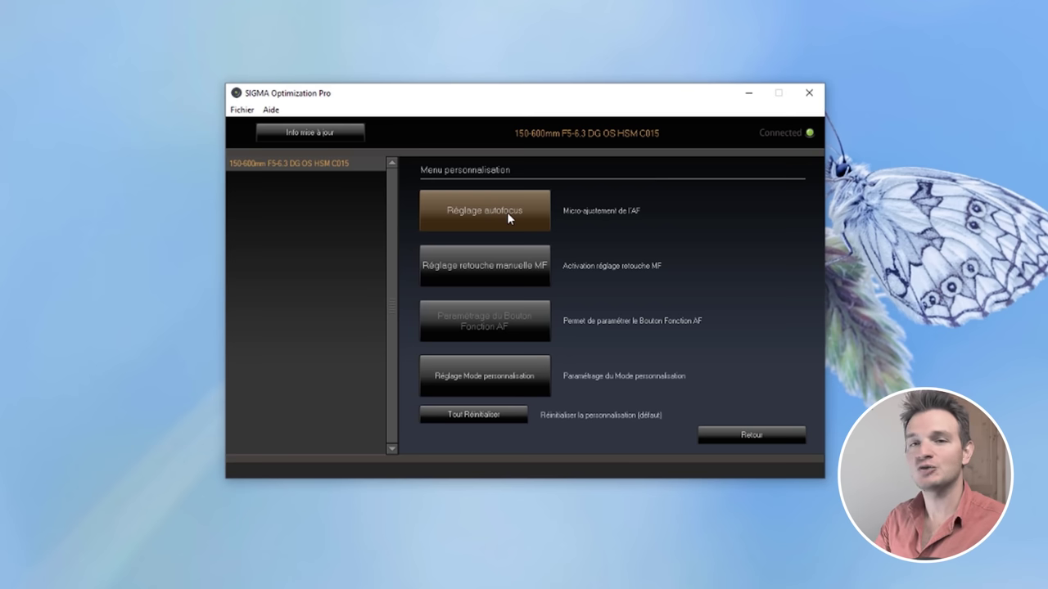
click(507, 215)
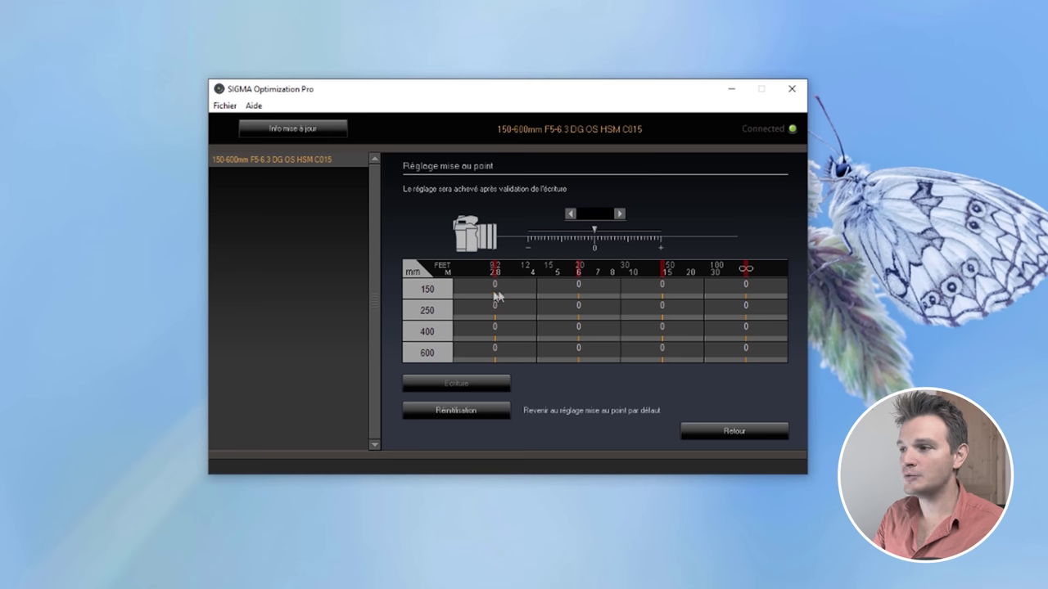
- Set the 150 mm focus adjustments to +3 at 2.8 m and +2 at 6 m
click(495, 295)
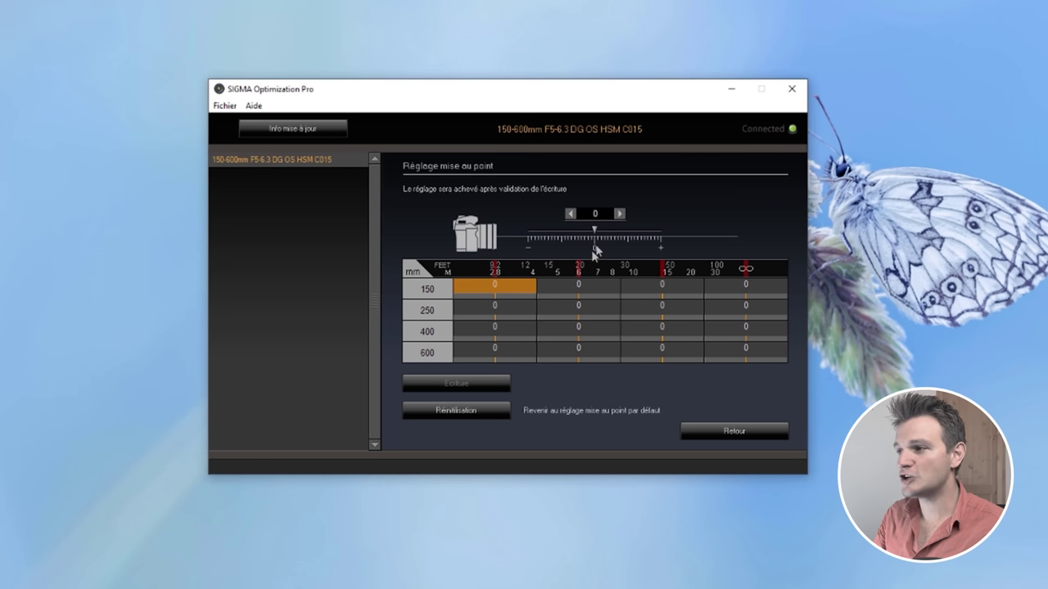
click(619, 214)
click(619, 214)
click(619, 215)
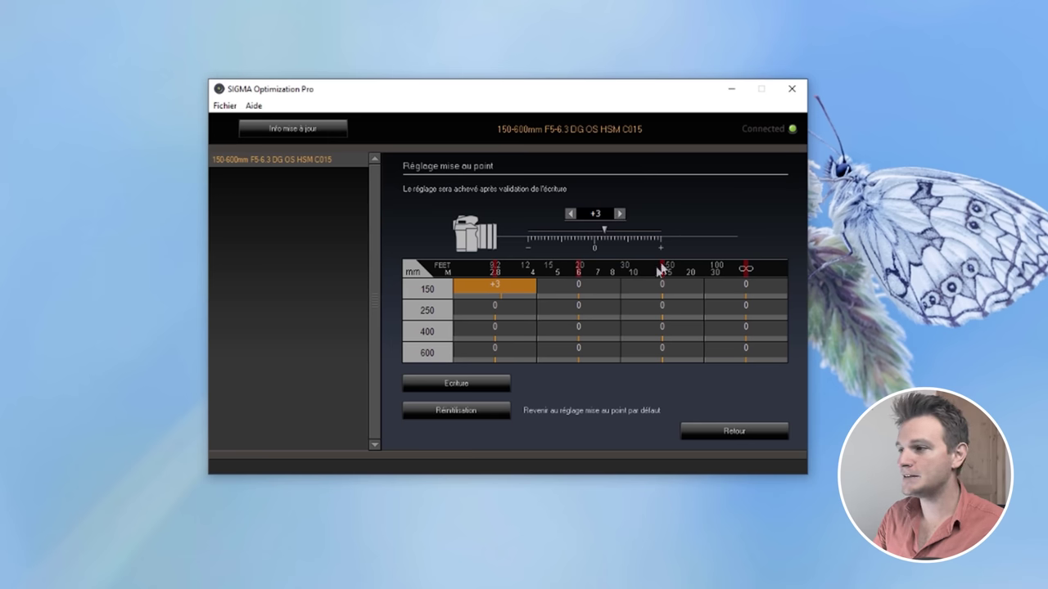
click(584, 291)
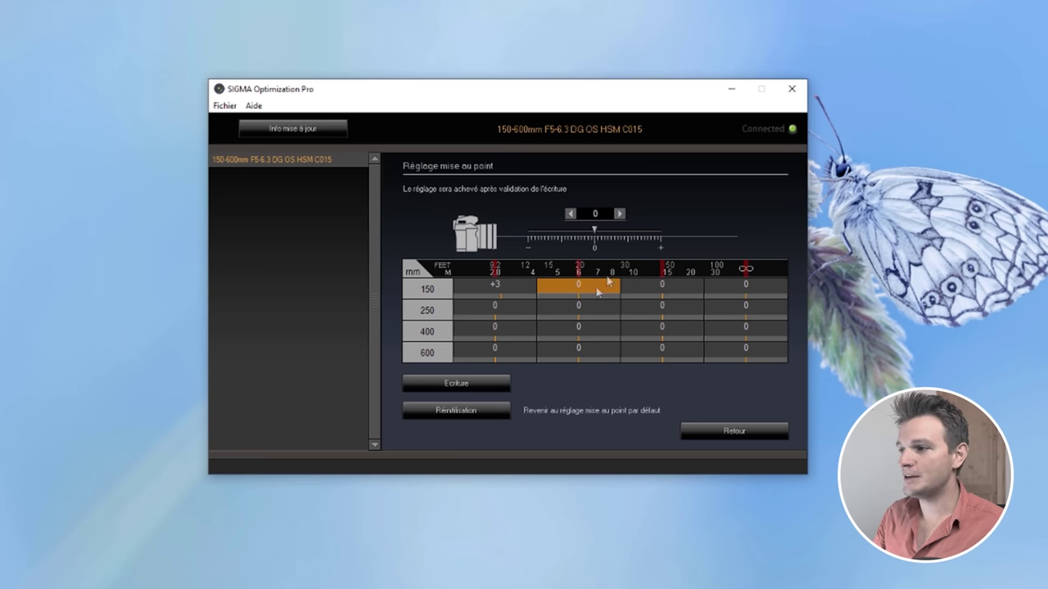
click(571, 214)
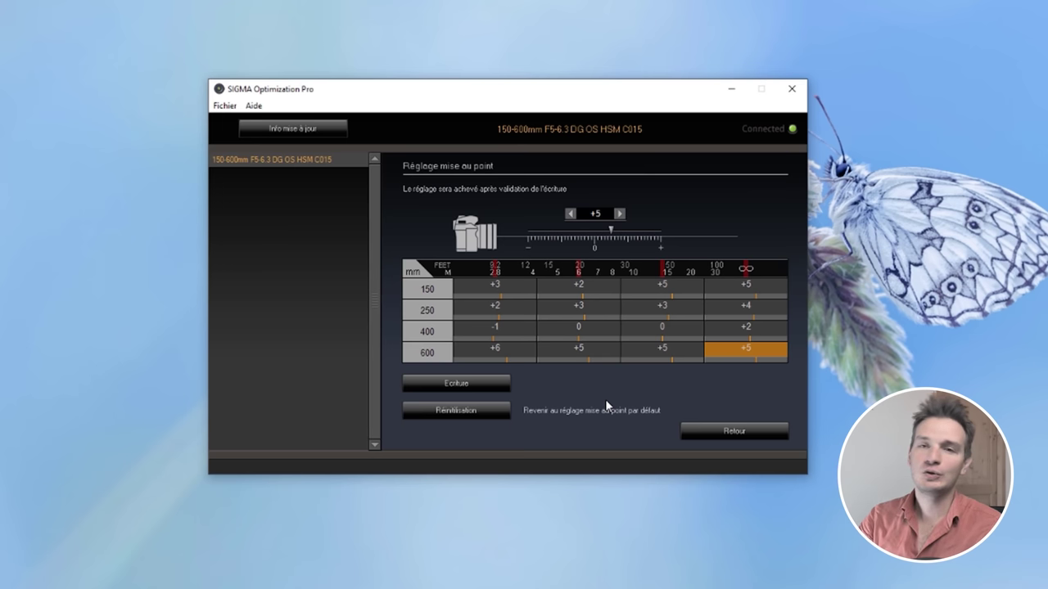
- Write the focus adjustments to the lens, accepting the precautions and closing the completion message
click(456, 385)
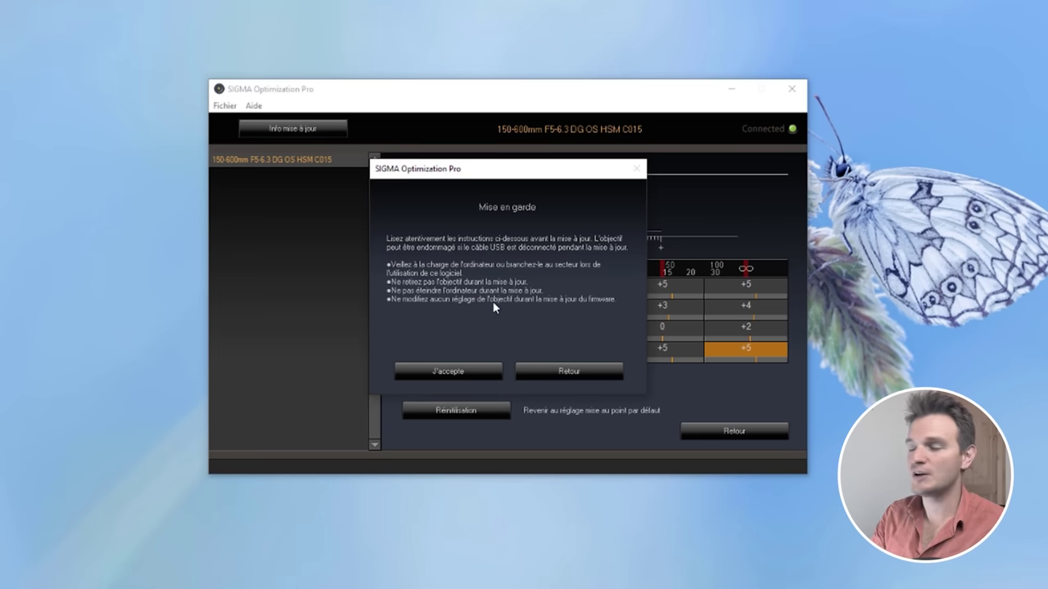
click(455, 372)
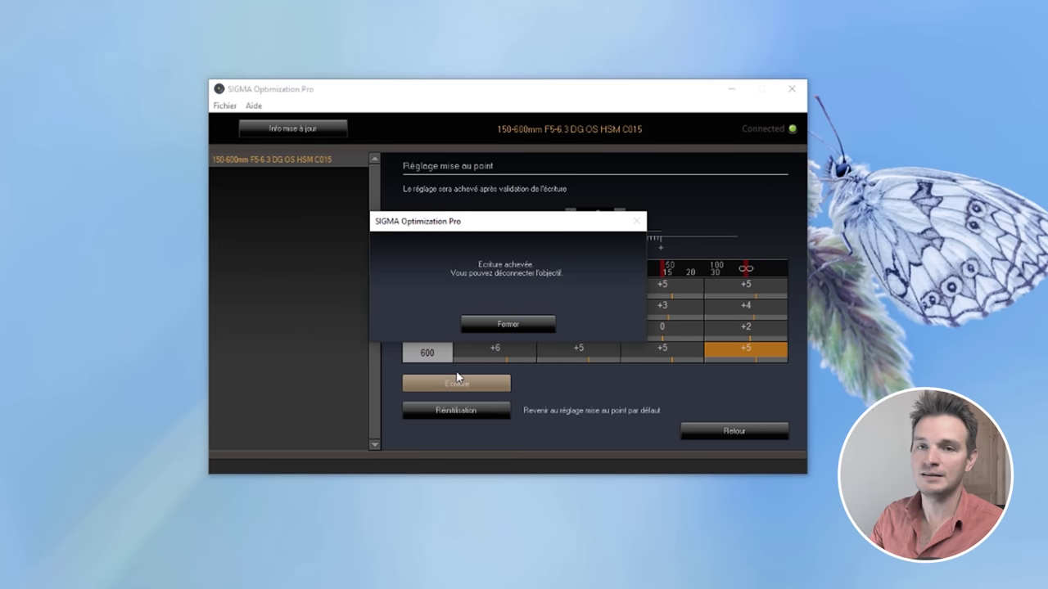
click(495, 325)
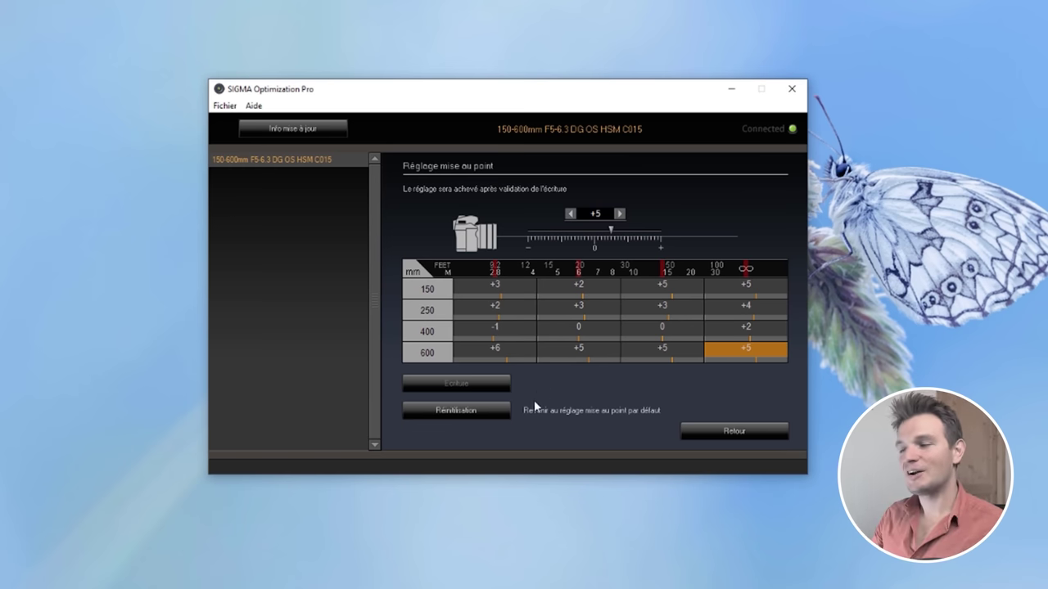
- Reset all focus adjustments to their defaults and write the reset to the lens
click(480, 411)
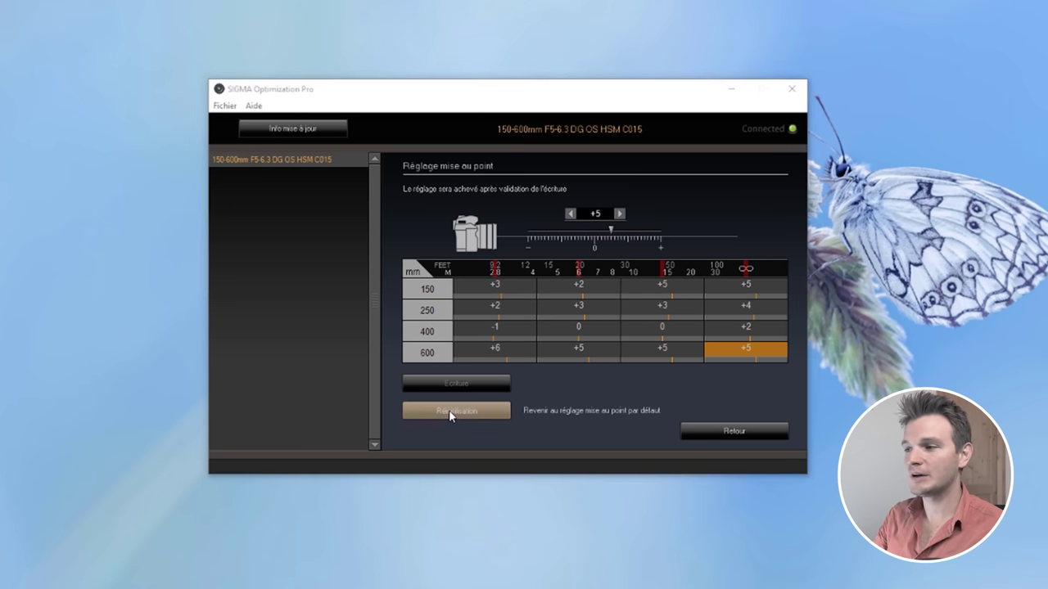
click(449, 410)
click(468, 330)
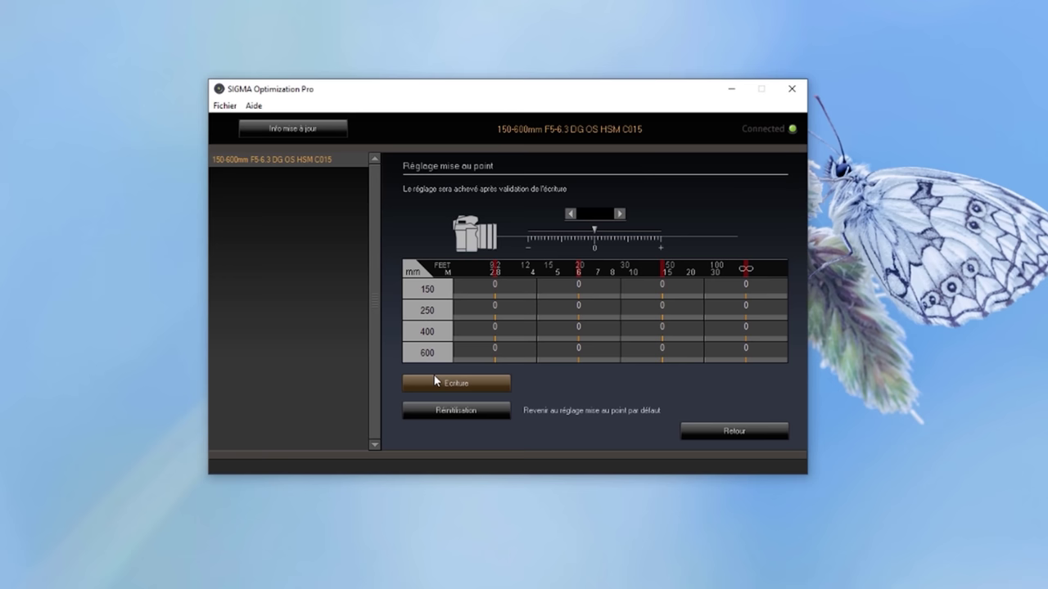
click(437, 382)
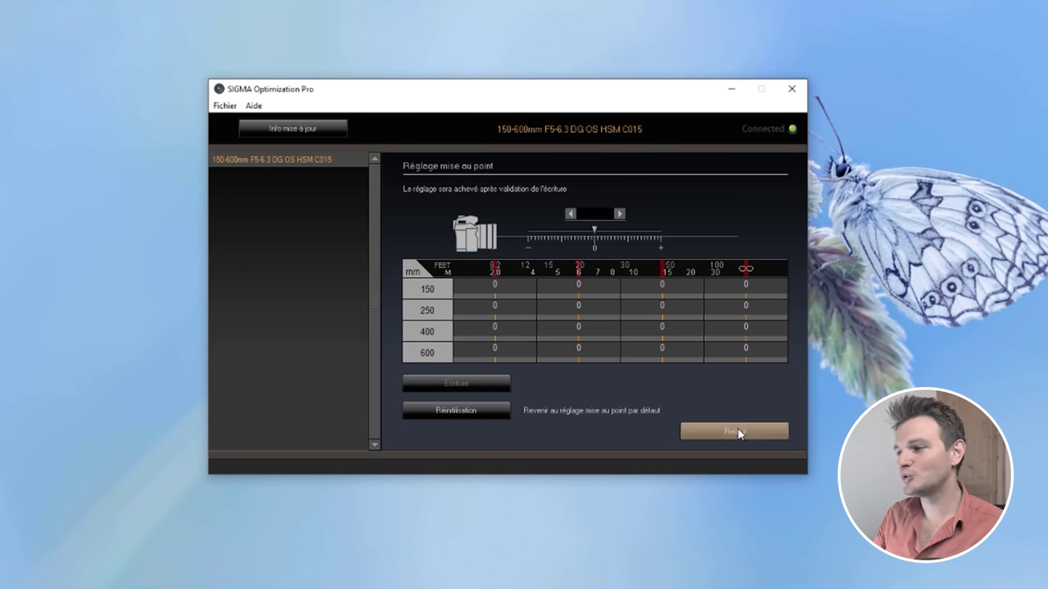
- Leave the focus adjustment settings and open the manual focus (MF) retouch settings
click(735, 430)
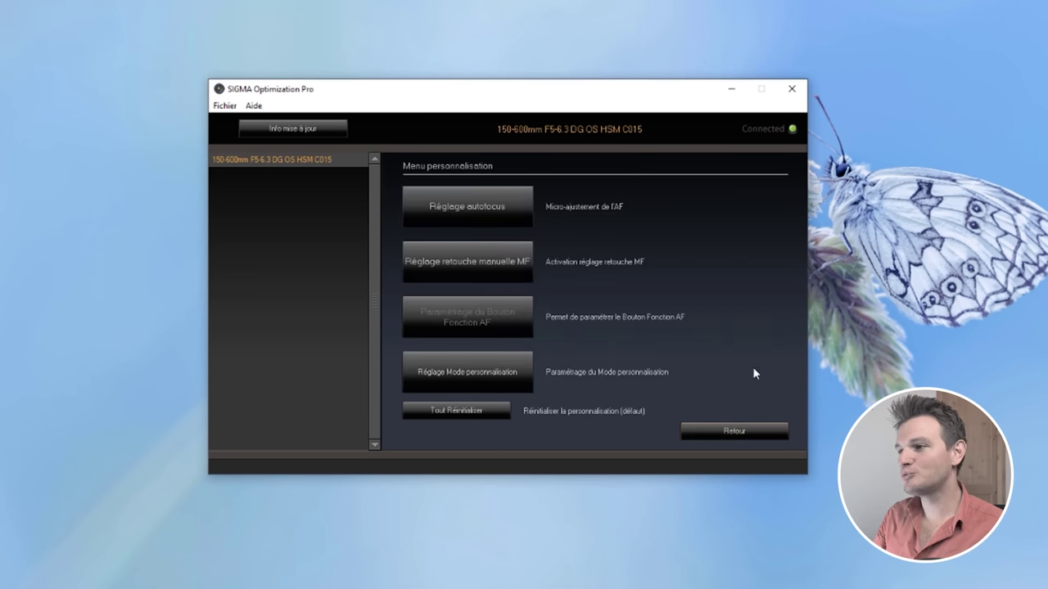
click(444, 268)
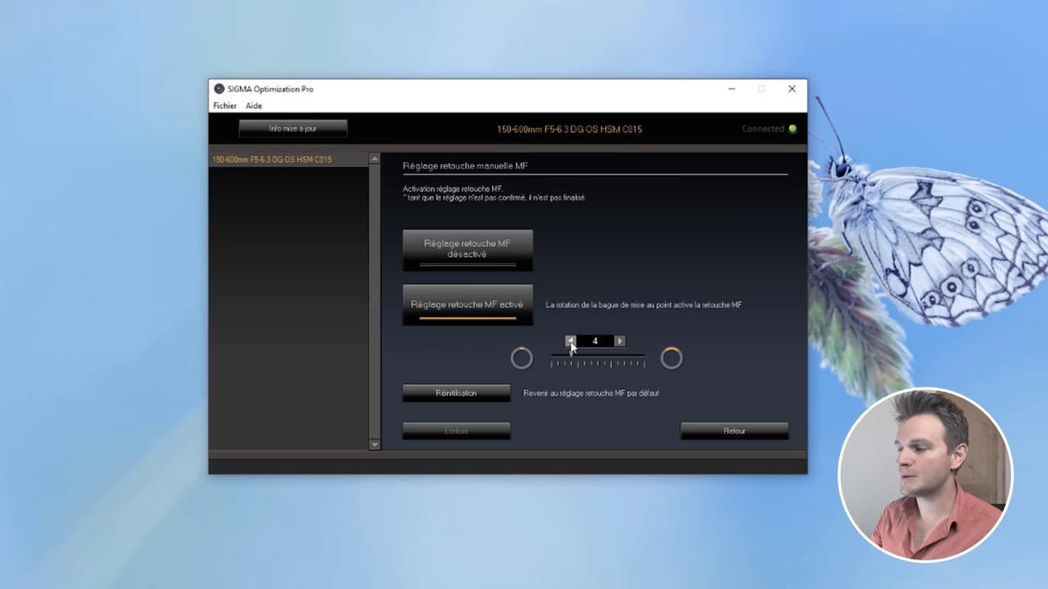
- Raise the focus ring rotation value that activates MF retouch to 10
click(619, 341)
click(619, 341)
click(619, 341)
click(619, 341)
click(619, 341)
click(619, 342)
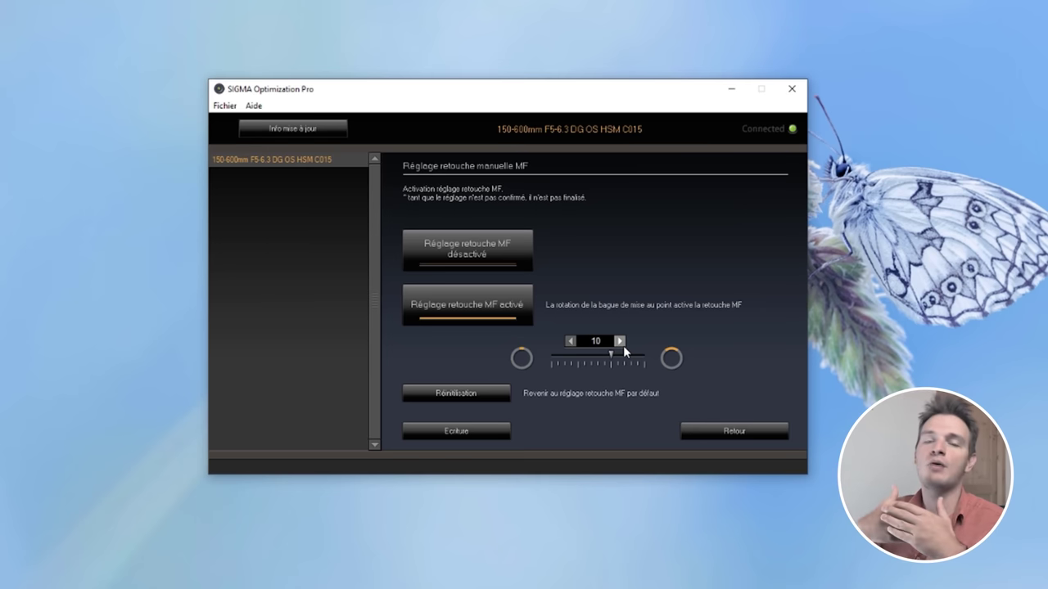
- Lower the focus ring rotation value for MF retouch to its minimum of 1
click(570, 340)
click(571, 341)
click(570, 341)
click(571, 341)
click(570, 340)
click(571, 341)
click(571, 341)
click(571, 341)
click(571, 341)
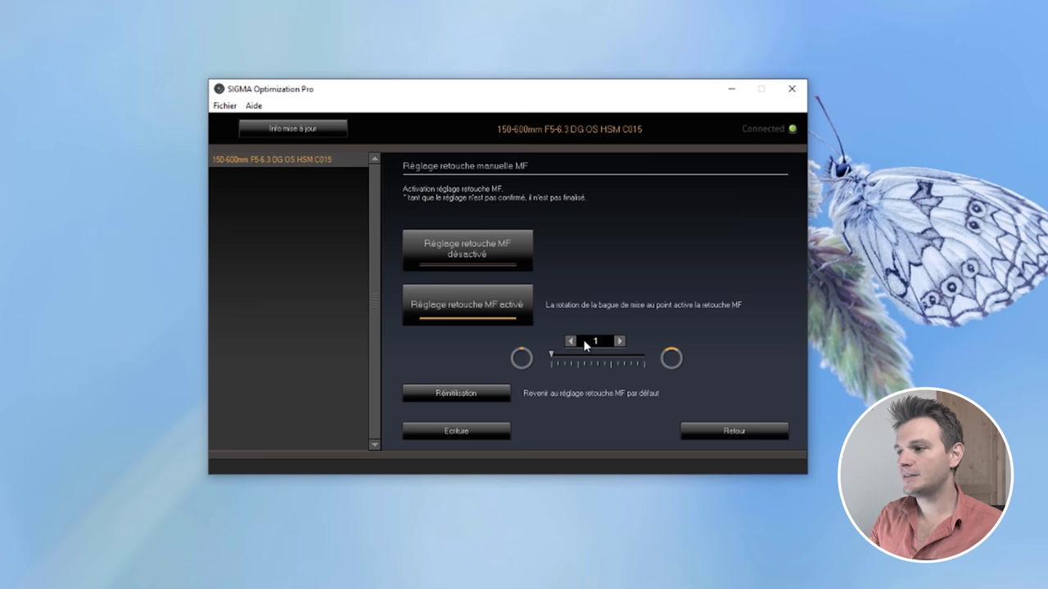
- Set the MF retouch rotation value to 3 and write it to the lens, accepting the precautions
click(619, 340)
click(619, 340)
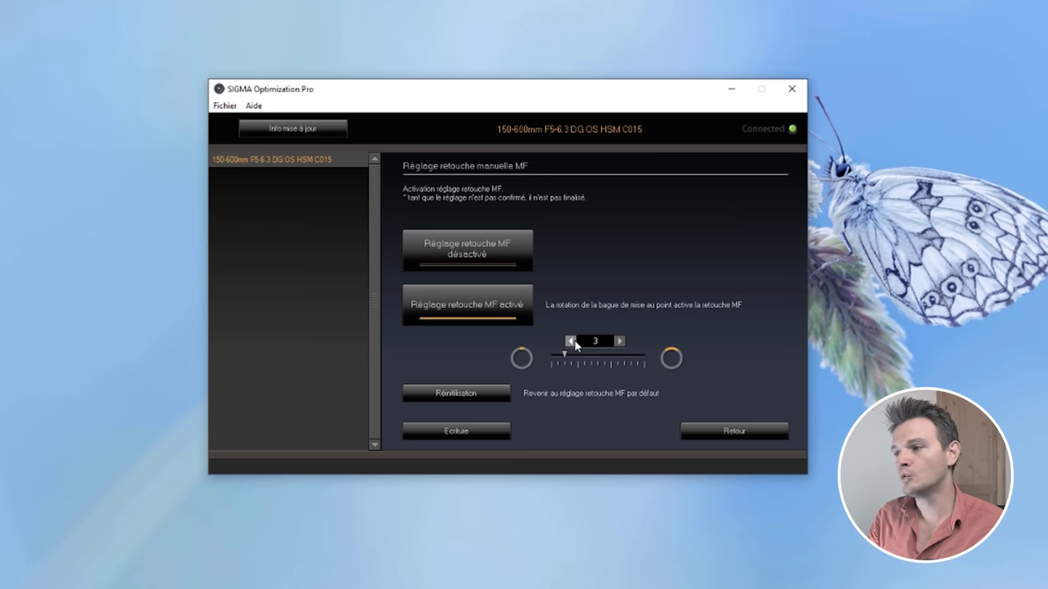
click(470, 431)
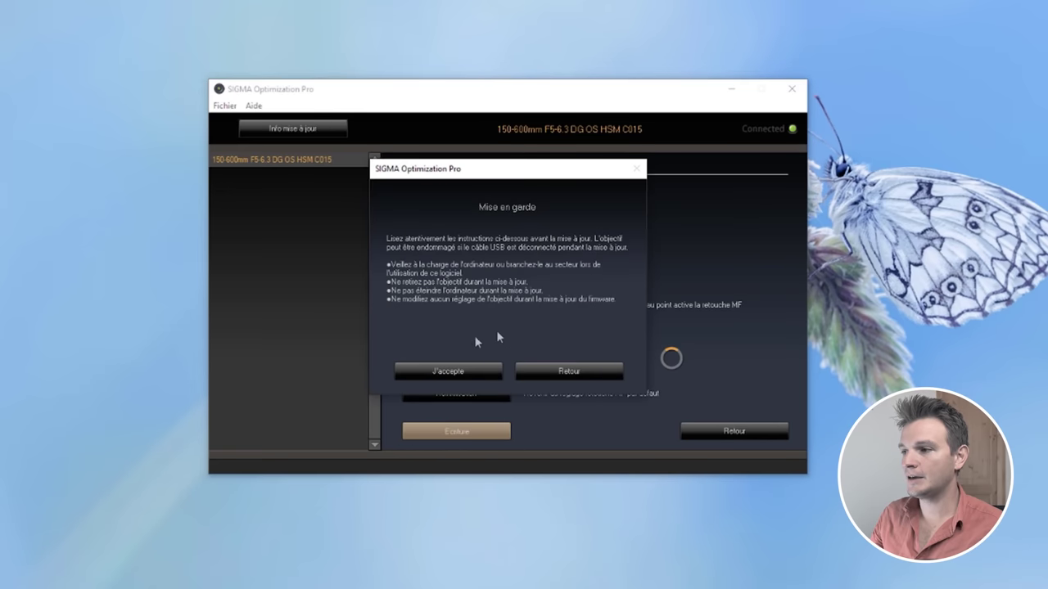
click(455, 376)
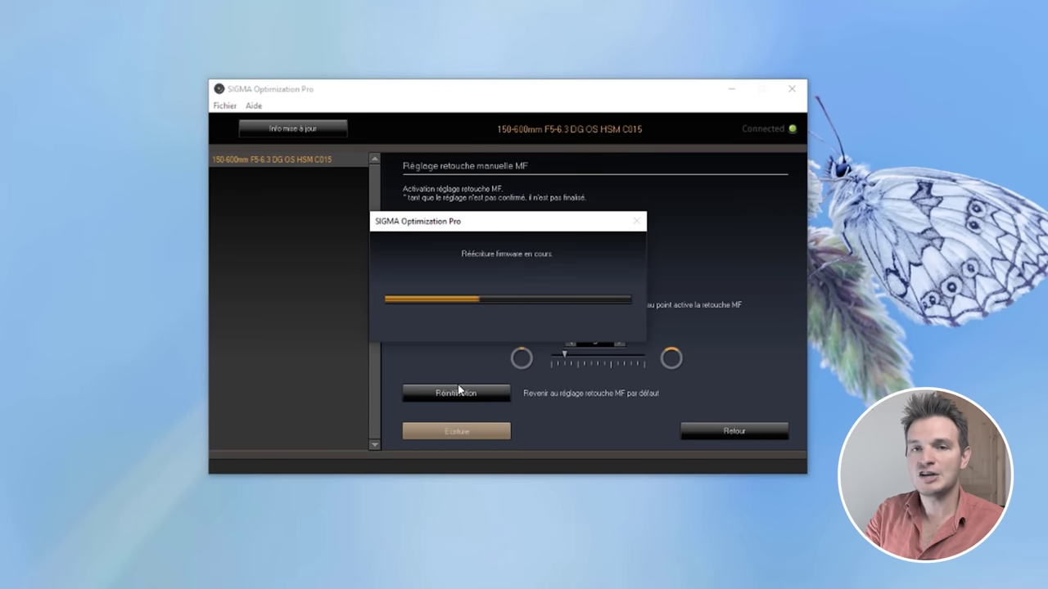